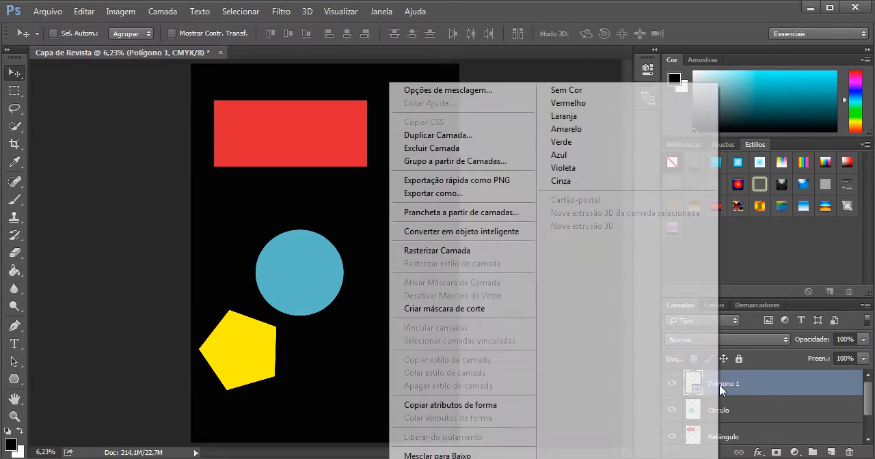
- Rasterize the Polígono 1 layer and move the yellow pentagon over the lower-right corner of the red rectangle
left_click(465, 253)
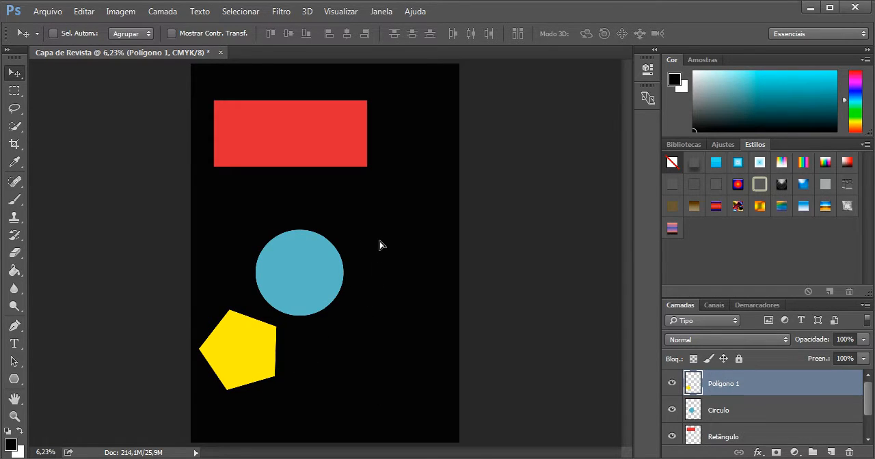
left_click_drag(387, 224, 345, 178)
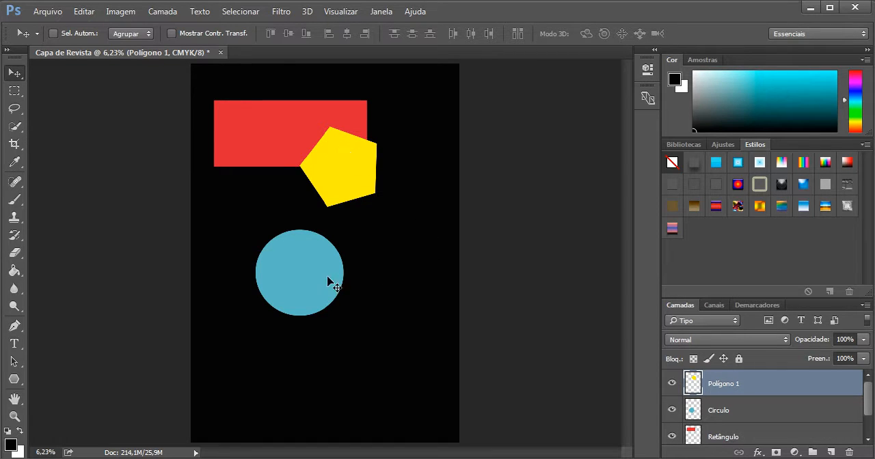
mouse_move(299, 274)
left_mouse_down()
mouse_move(294, 226)
mouse_move(291, 274)
left_mouse_up()
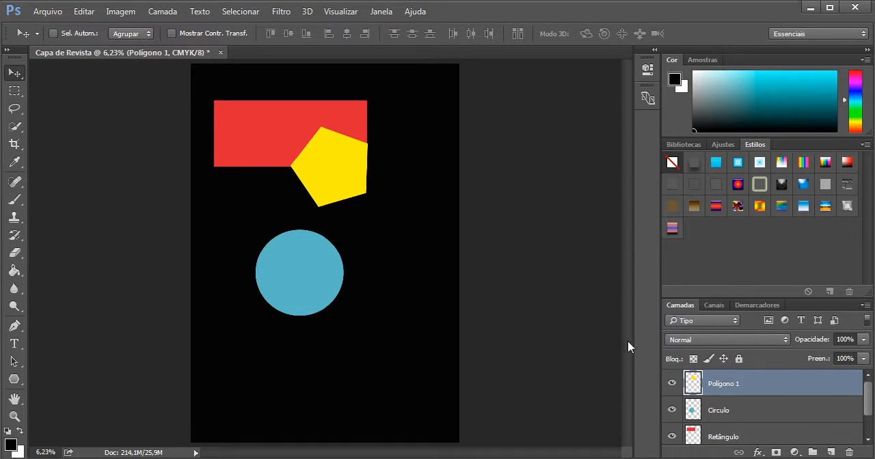
- Move the blue circle on the Circulo layer up so it overlaps both the red rectangle and the yellow pentagon
left_click(723, 413)
left_click_drag(313, 294, 248, 185)
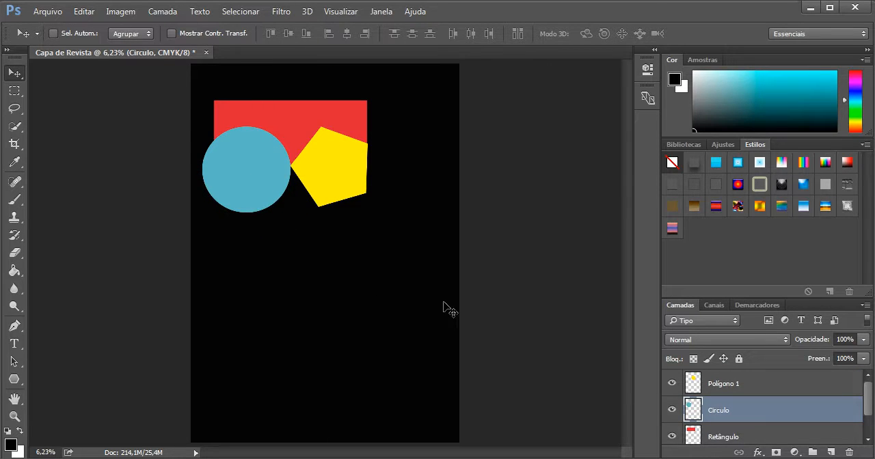
left_click_drag(445, 307, 465, 276)
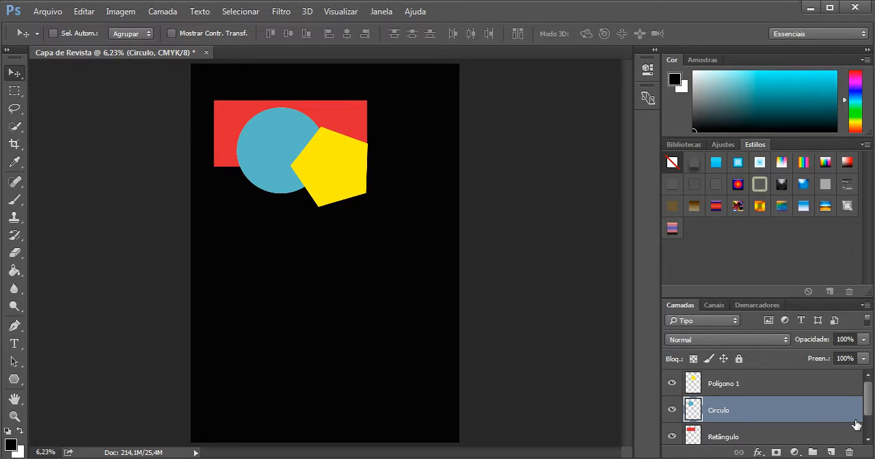
- Lower the Polígono 1 layer in the stack, first below Circulo and finally below Retângulo
left_click(726, 441)
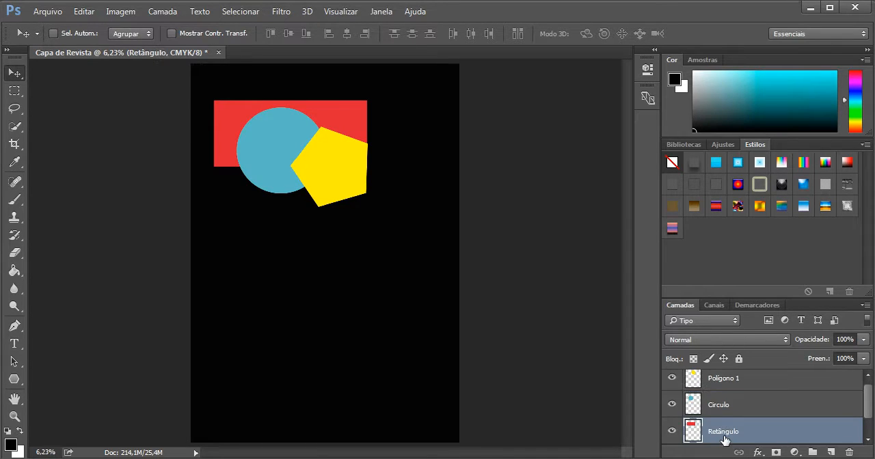
left_click(717, 411)
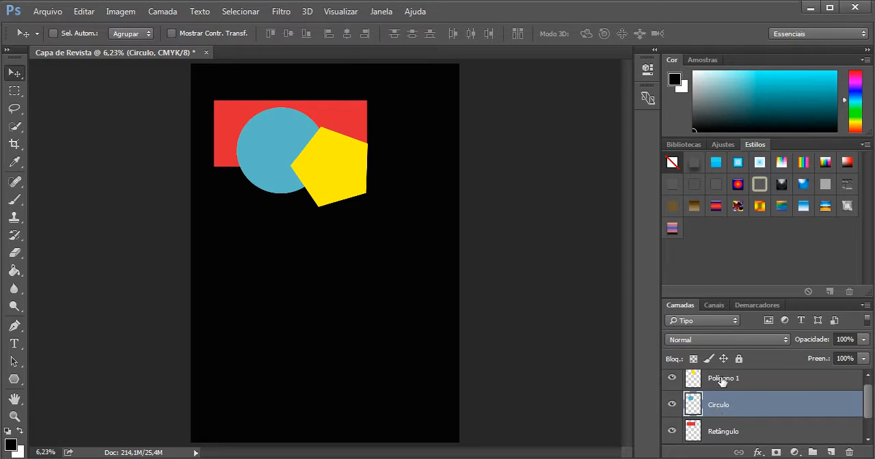
left_click(722, 380)
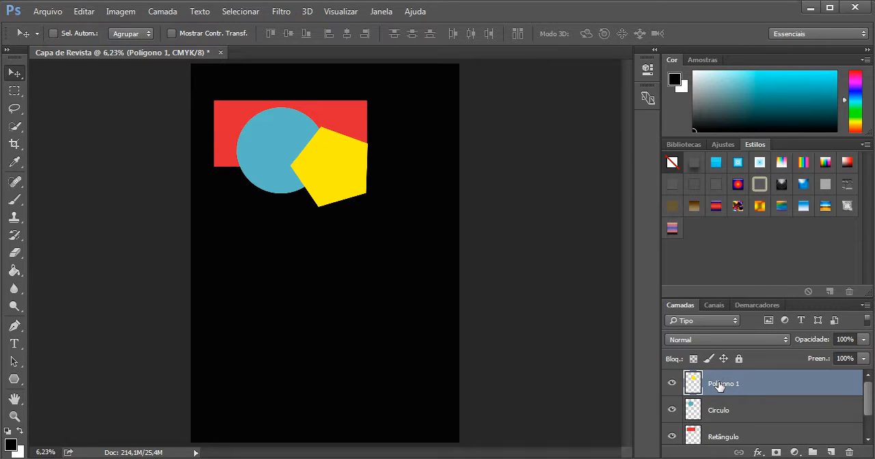
left_click_drag(719, 386, 713, 429)
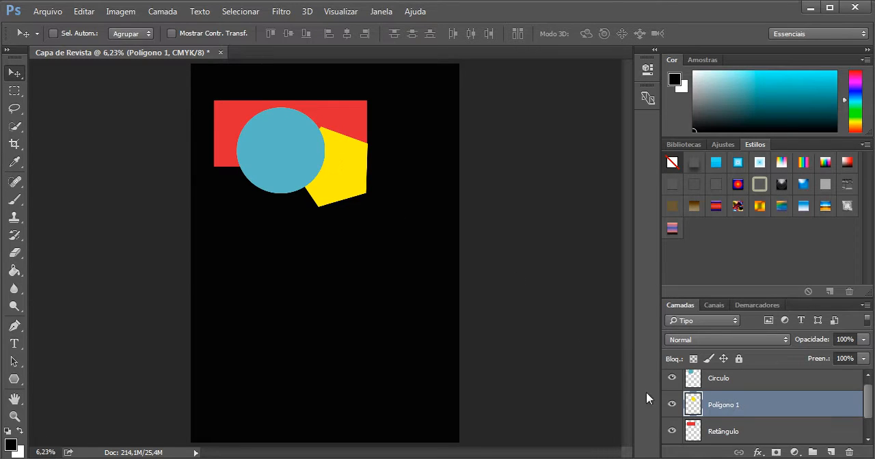
left_click_drag(724, 407, 726, 442)
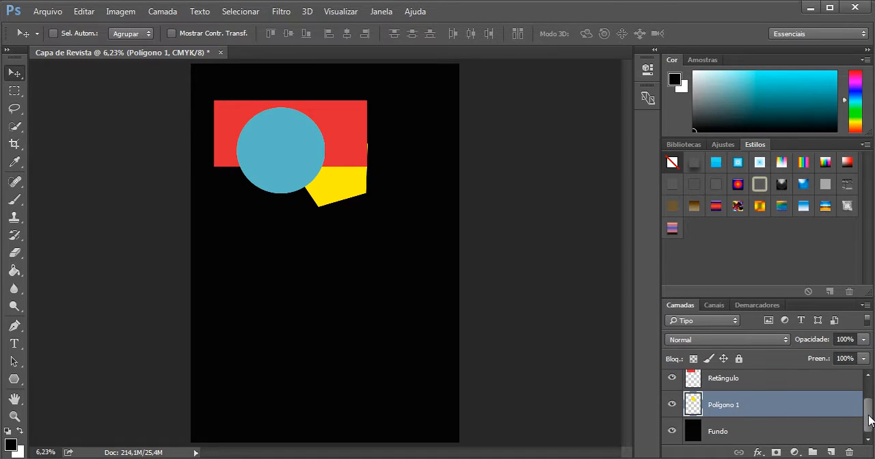
- Raise the Polígono 1 layer back above Retângulo and Circulo
left_click_drag(870, 421, 872, 410)
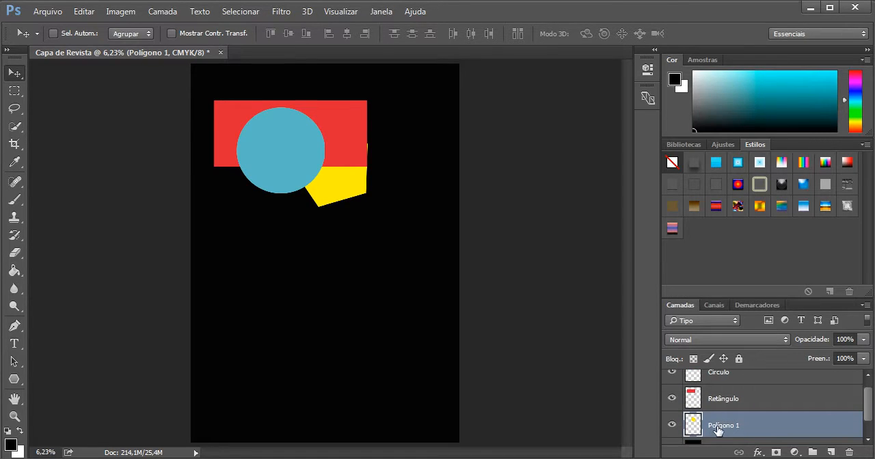
left_click_drag(717, 431, 726, 386)
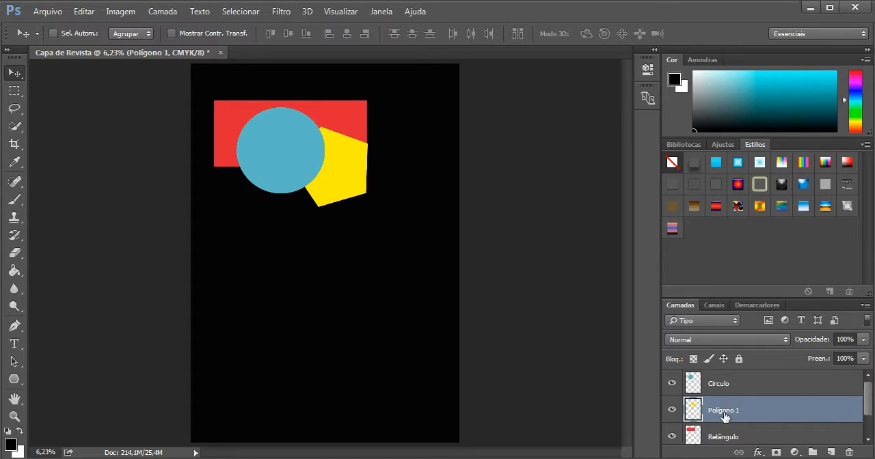
left_click_drag(724, 417, 716, 388)
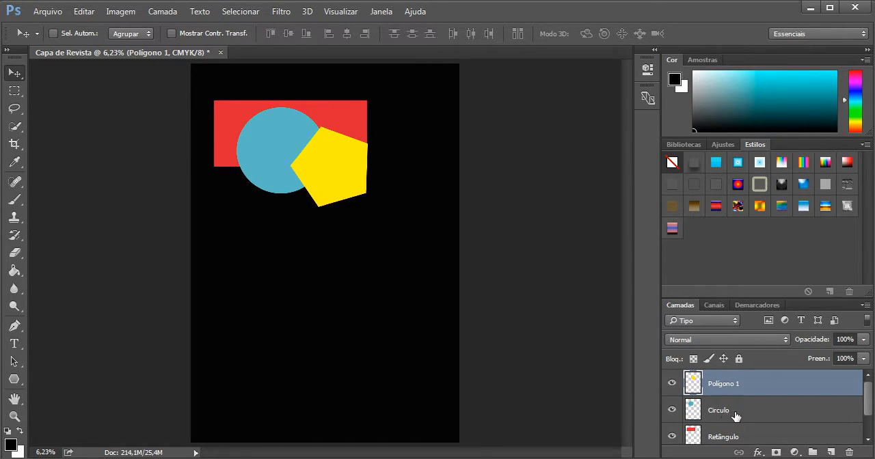
- Select the Polígono 1 and Circulo layers together and move both shapes slightly down and to the left
key("ctrl")
key("ctrl")
left_click(738, 410, "ctrl")
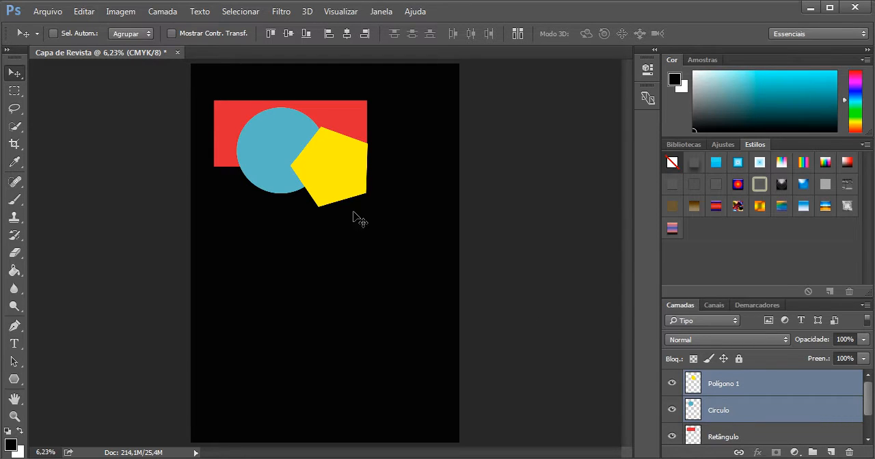
left_click_drag(338, 191, 336, 207)
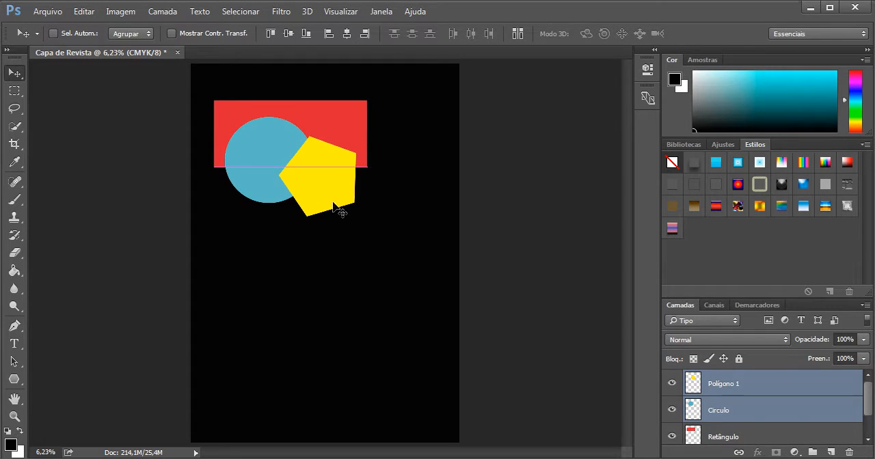
- Select the layers from Polígono 1 through Retângulo together, and return to selecting only Polígono 1
left_click(735, 430)
left_click(735, 394)
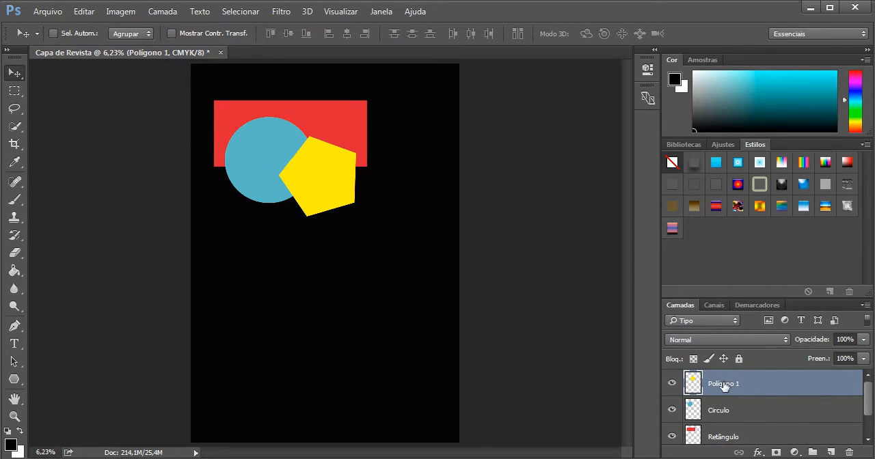
left_click(729, 438, "shift")
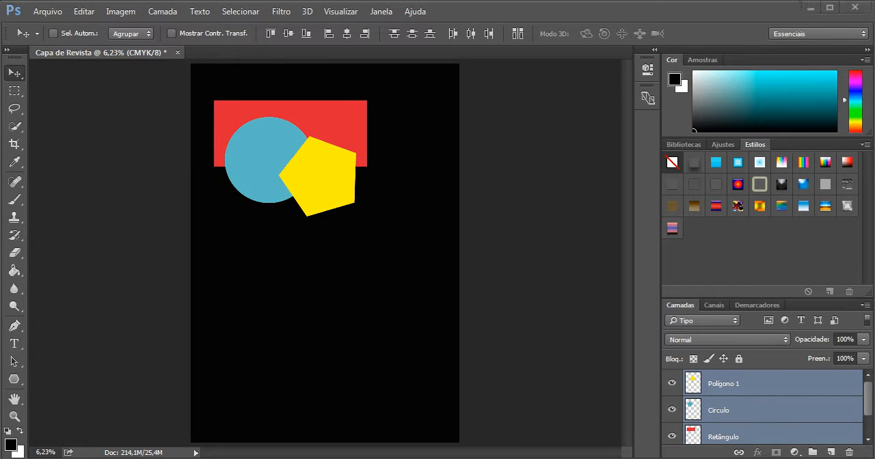
left_click(723, 391)
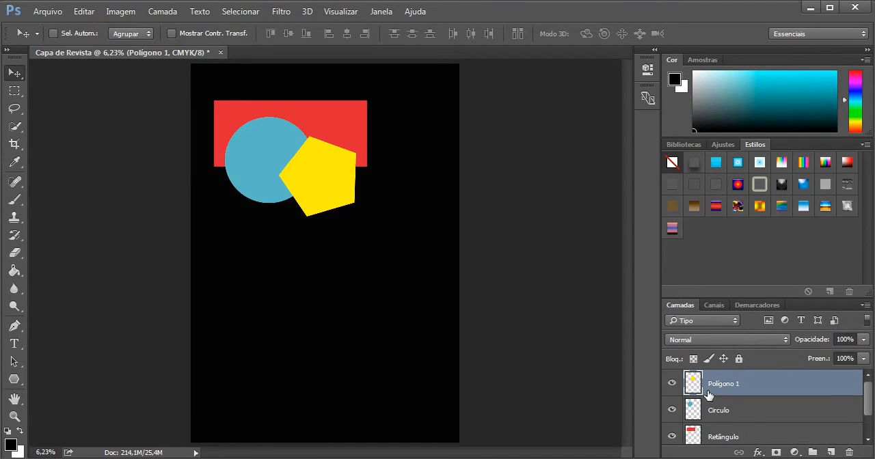
- Toggle the visibility of the Polígono 1 layer to compare the artwork with and without the pentagon, leaving it visible
left_click(671, 385)
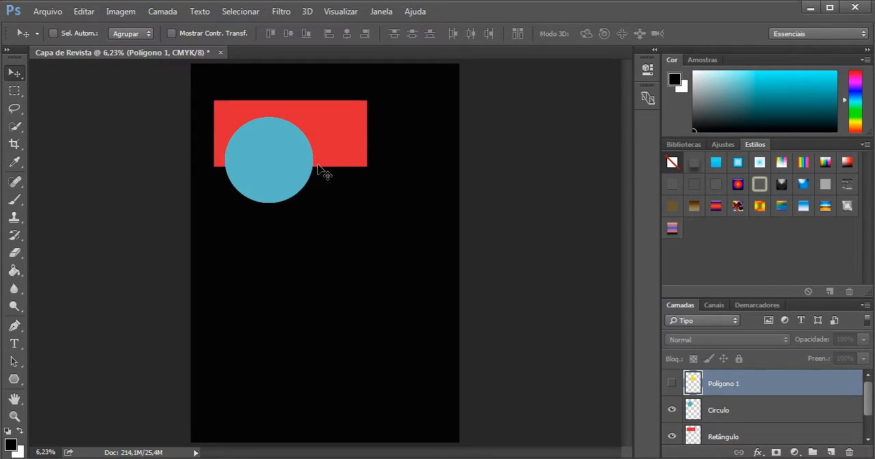
key("ctrl+plus")
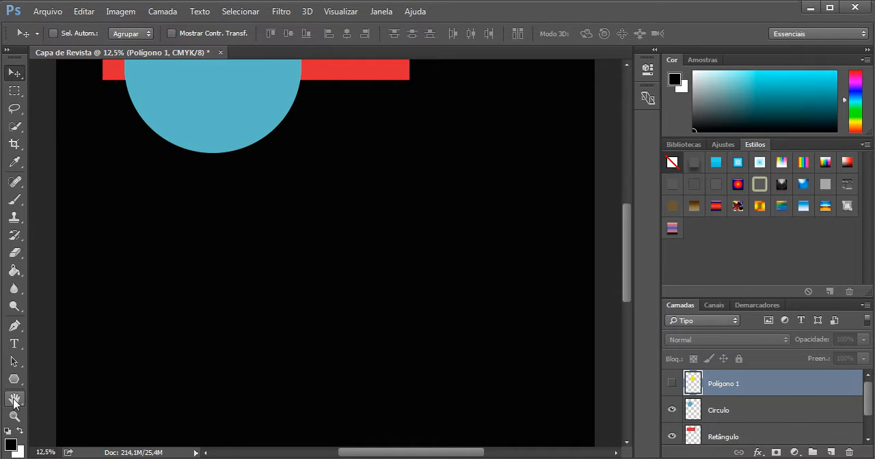
left_click_drag(288, 206, 298, 370)
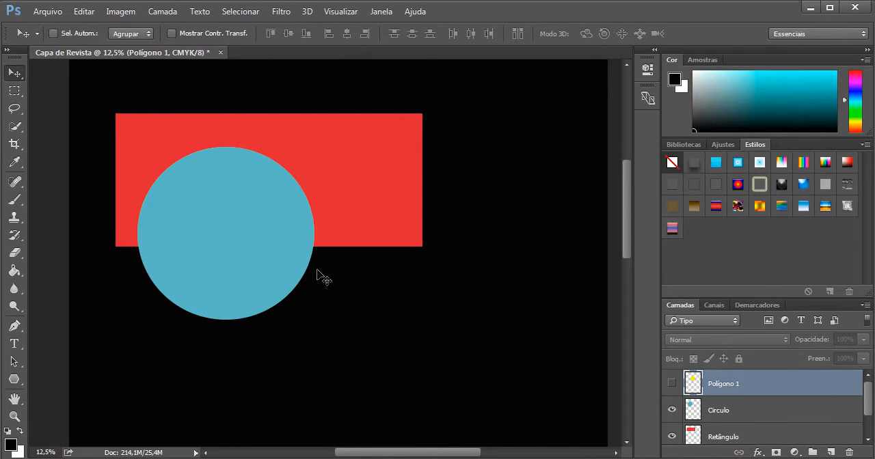
left_click(672, 385)
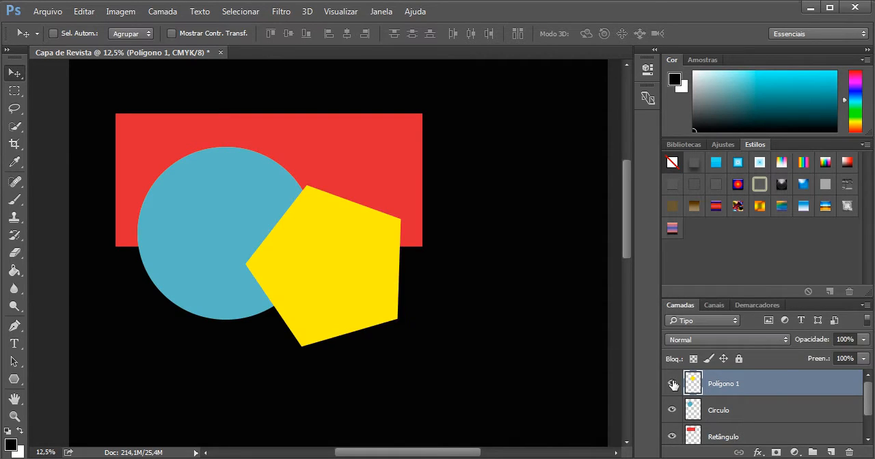
left_click(673, 385)
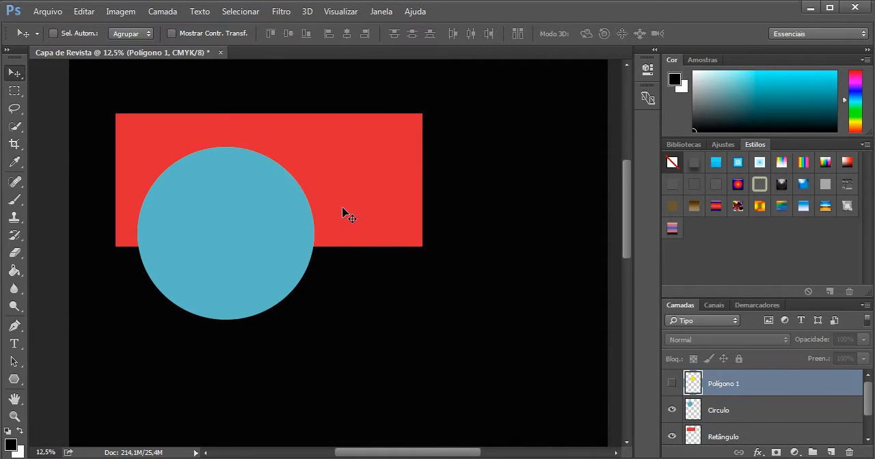
left_click(673, 381)
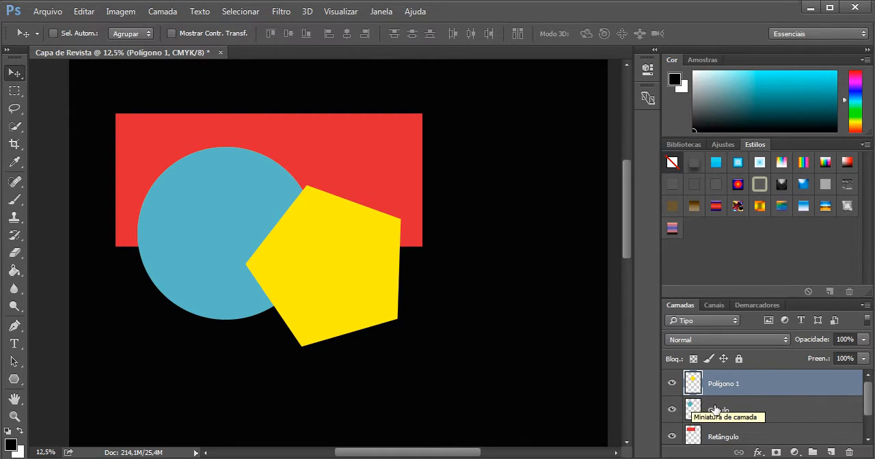
- Test the position lock on the Polígono 1 layer by trying to move the pentagon, and switch the full lock on and off
left_click(724, 359)
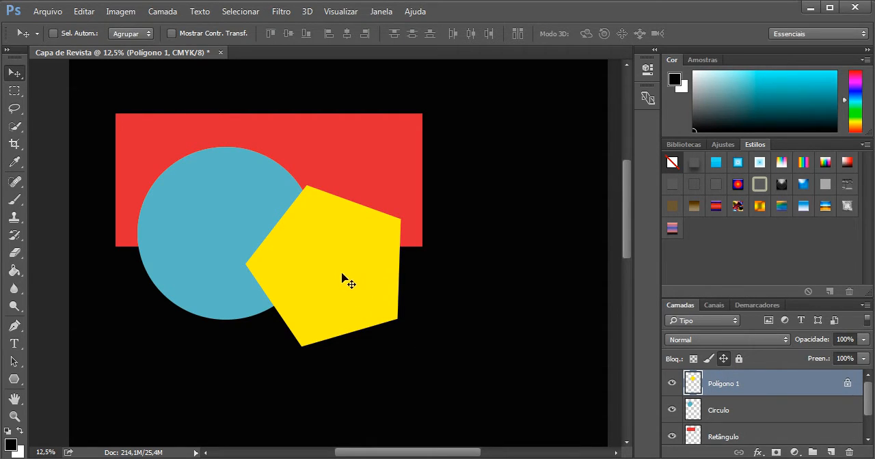
left_click(447, 269)
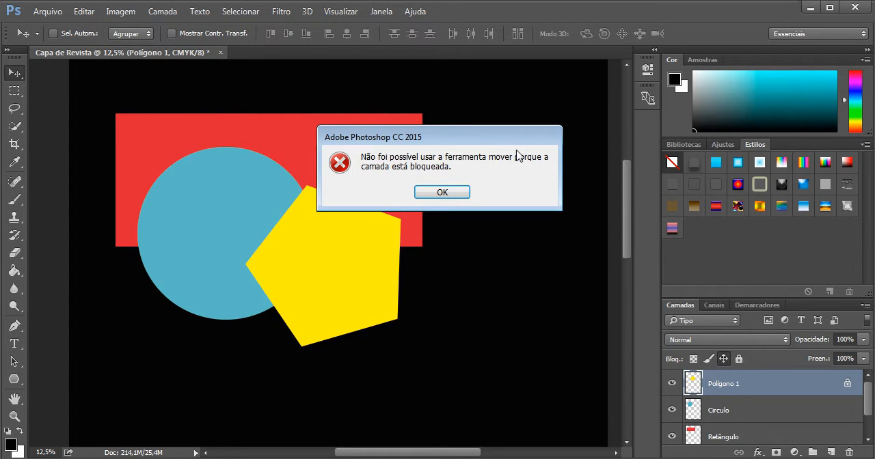
left_click(432, 194)
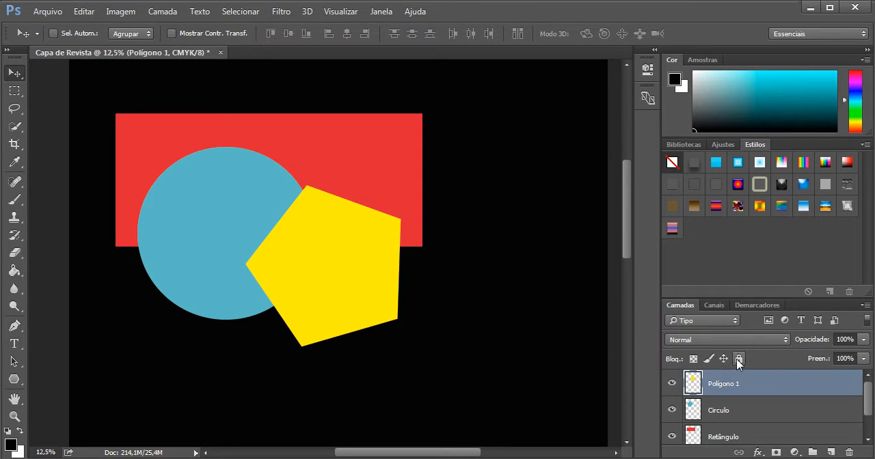
left_click(738, 359)
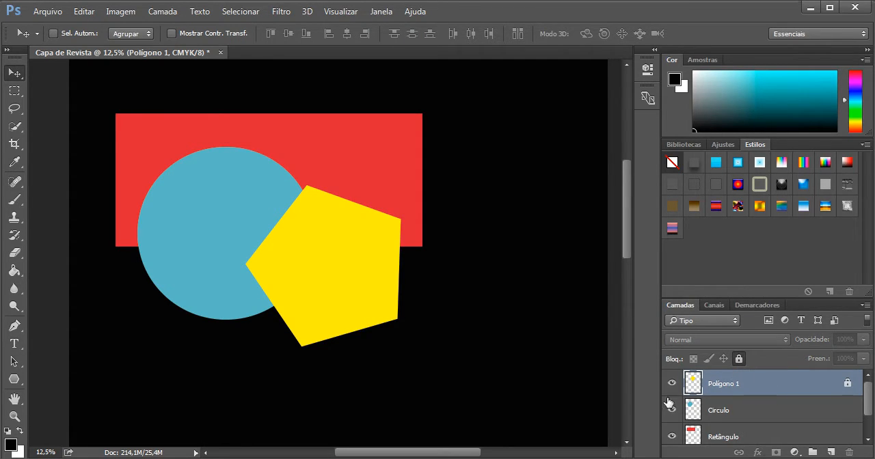
left_click(738, 361)
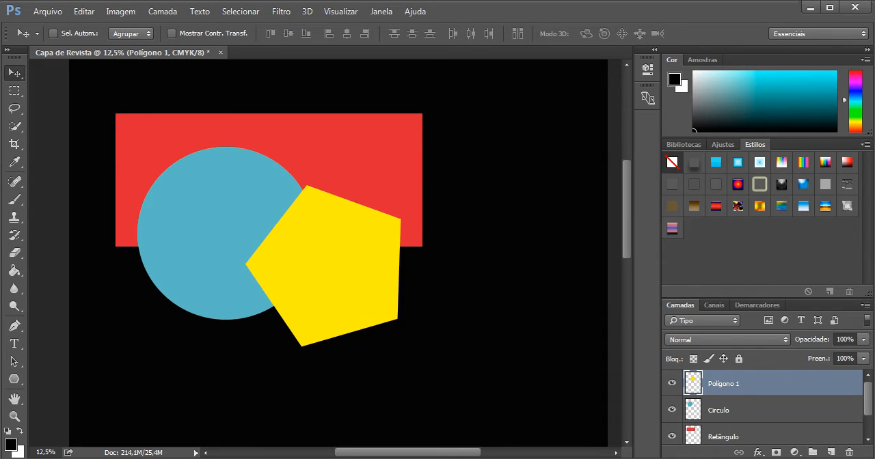
- Lower the fill of the Polígono 1 layer and restore it to 100%
left_click(863, 359)
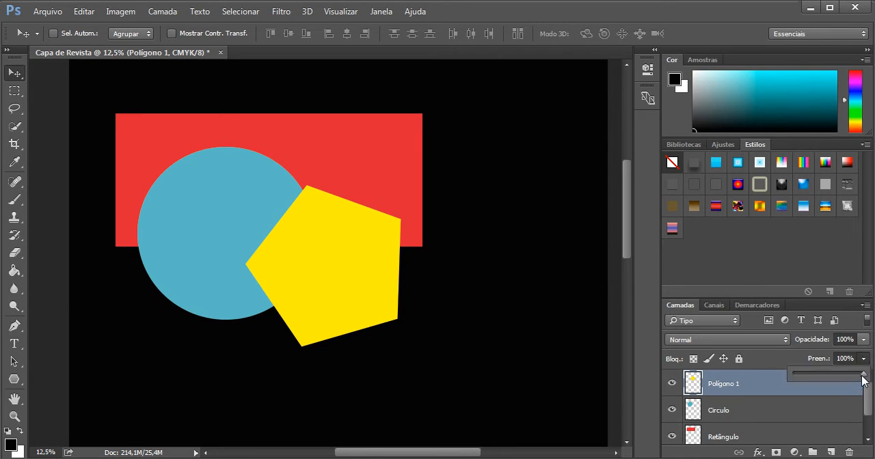
left_click_drag(863, 375, 855, 375)
left_click_drag(799, 376, 864, 374)
- Reduce the opacity of the Polígono 1 layer to 34% and restore it to 100%
left_click(865, 341)
left_click_drag(866, 355, 819, 353)
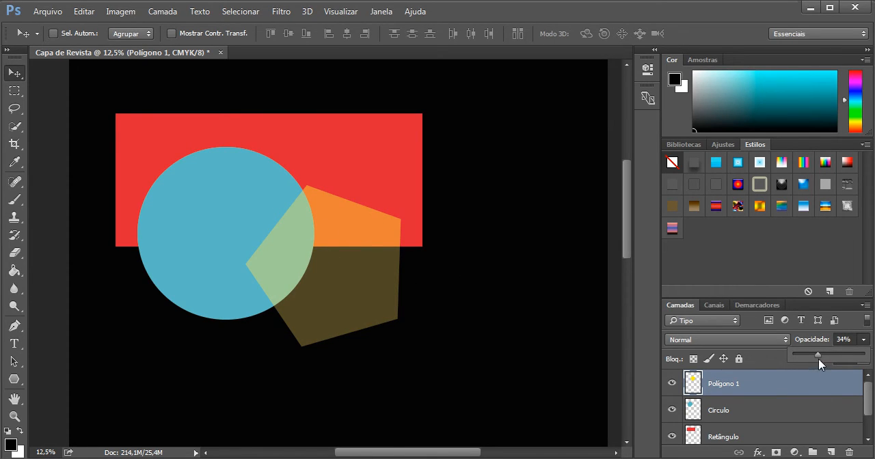
left_click_drag(817, 354, 867, 359)
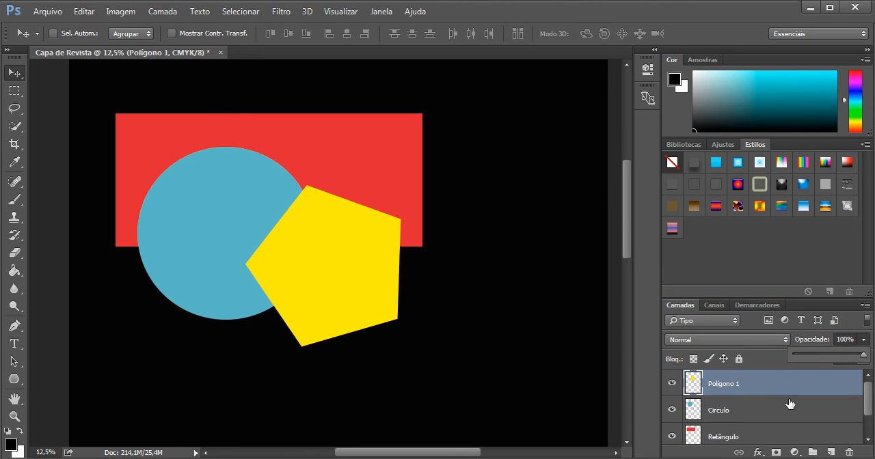
- Try the Multiplicação, Sobrepor and Luz Indireta blend modes on the Polígono 1 layer, and return it to Normal
left_click(695, 339)
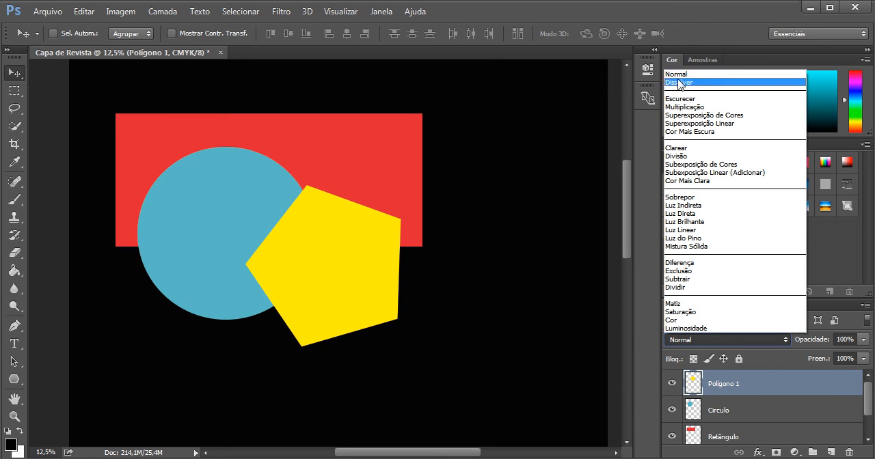
left_click(684, 107)
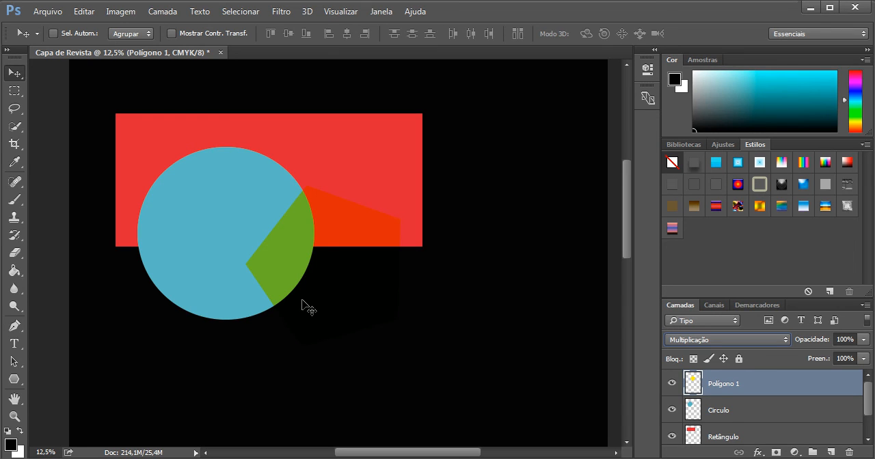
left_click(715, 335)
left_click(686, 198)
left_click(712, 340)
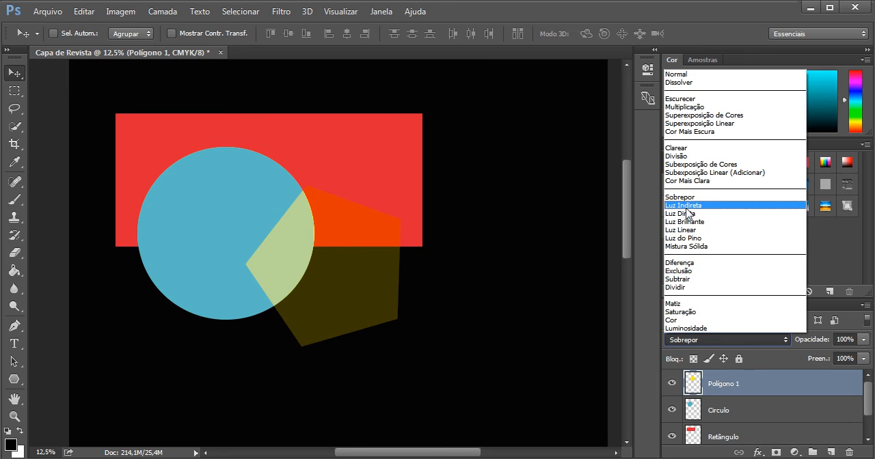
left_click(685, 207)
left_click(736, 336)
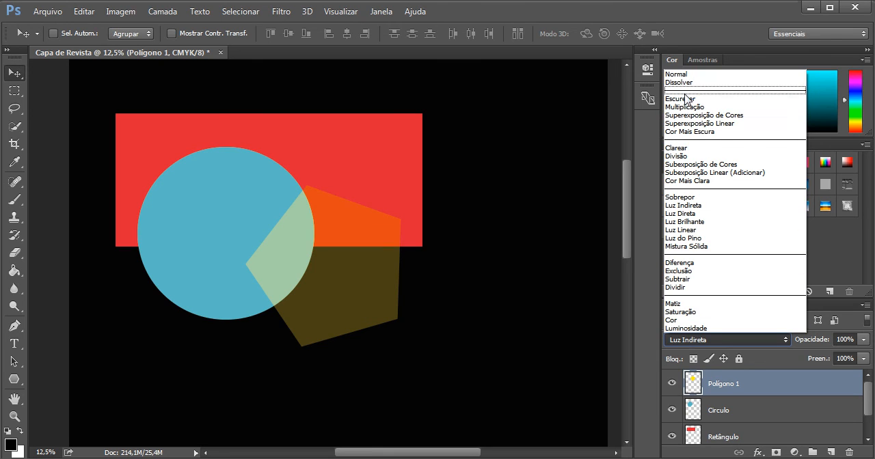
left_click(677, 74)
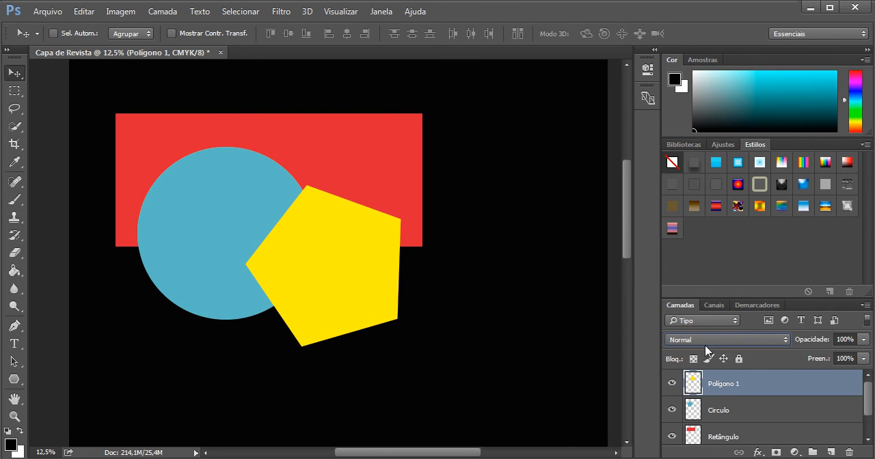